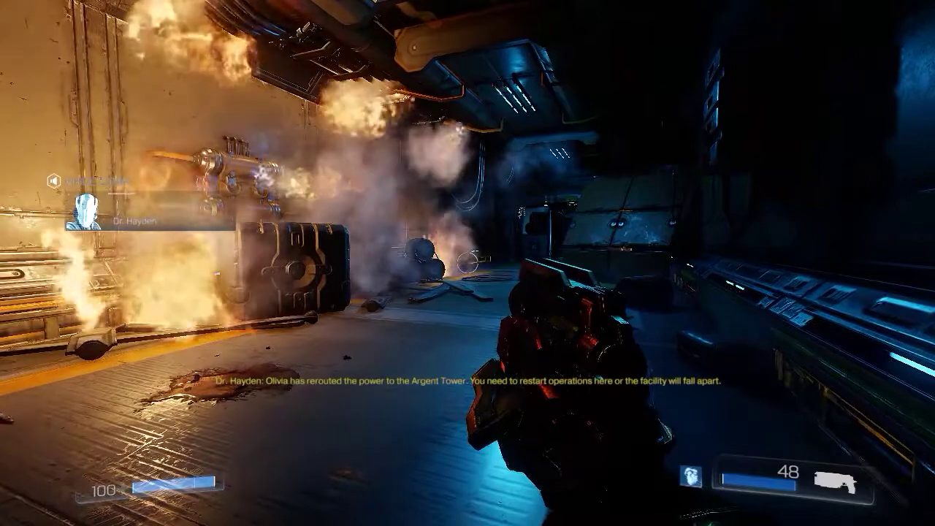
Switch to object mode and place one Datapad Message from the Communication category in the room.
{"action": "key", "text": "Tab"}
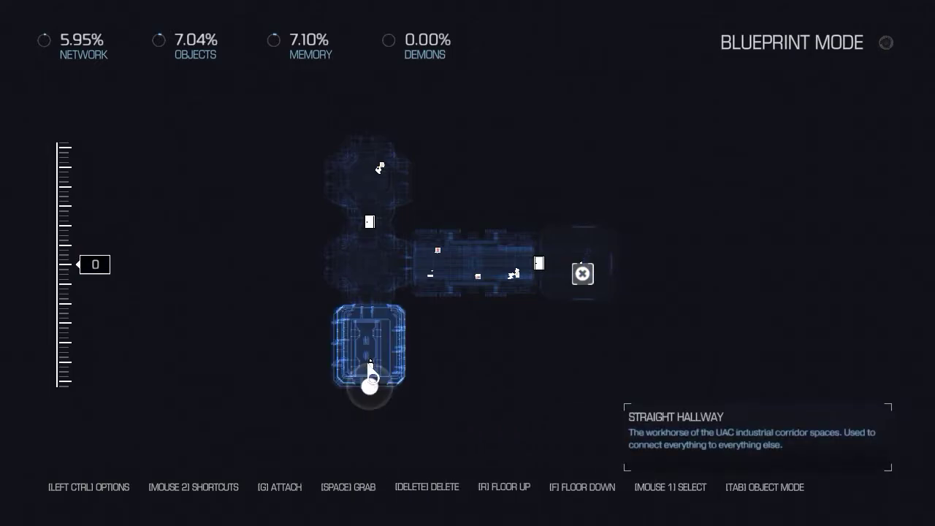
{"action": "key", "text": "Tab"}
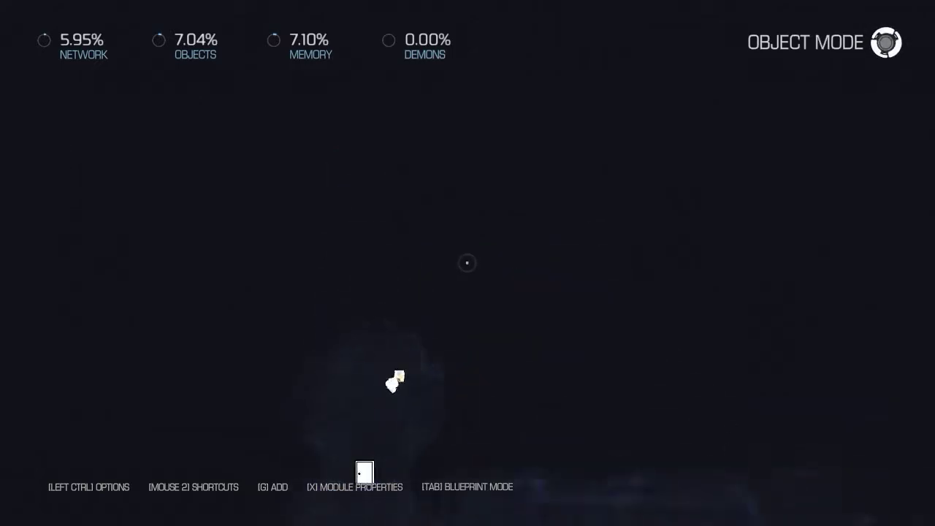
{"action": "key", "text": "g"}
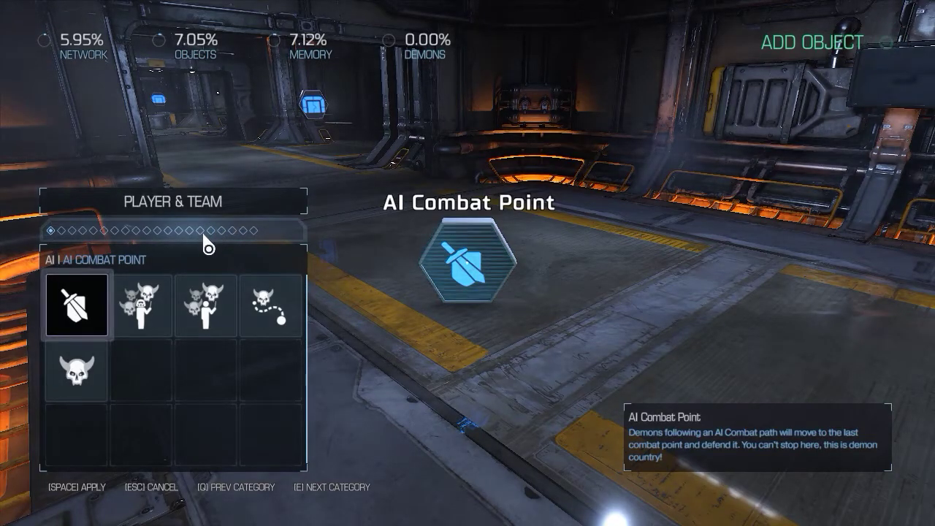
{"action": "key", "text": "e"}
{"action": "key", "text": "e"}
{"action": "key", "text": "e"}
{"action": "key", "text": "e"}
{"action": "key", "text": "e"}
{"action": "key", "text": "q"}
{"action": "key", "text": "q"}
{"action": "key", "text": "q"}
{"action": "key", "text": "q"}
{"action": "key", "text": "e"}
{"action": "key", "text": "e"}
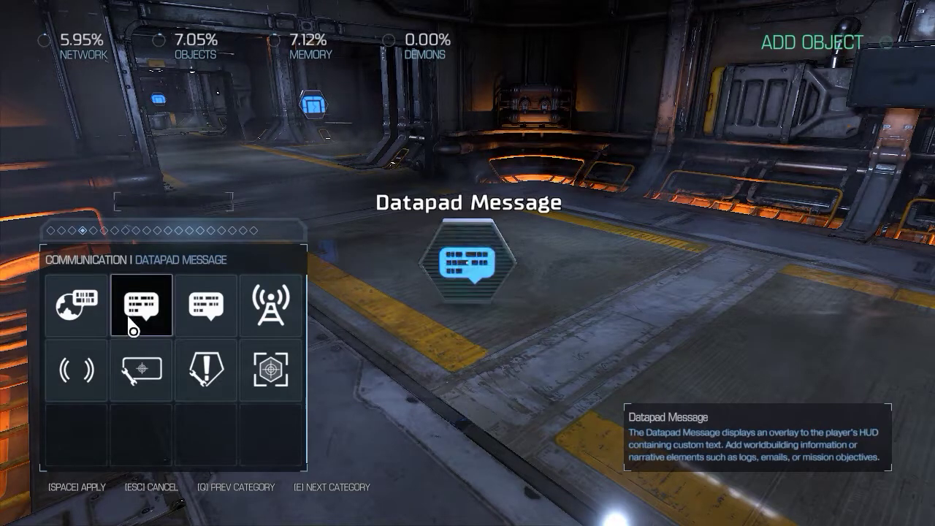
{"action": "left_click", "coordinate": [174, 325]}
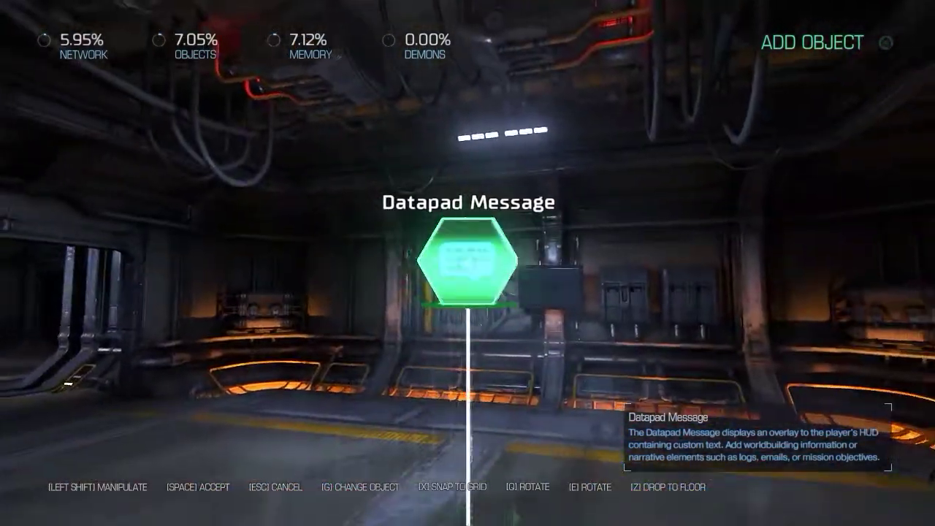
{"action": "key", "text": "w"}
{"action": "key", "text": "space"}
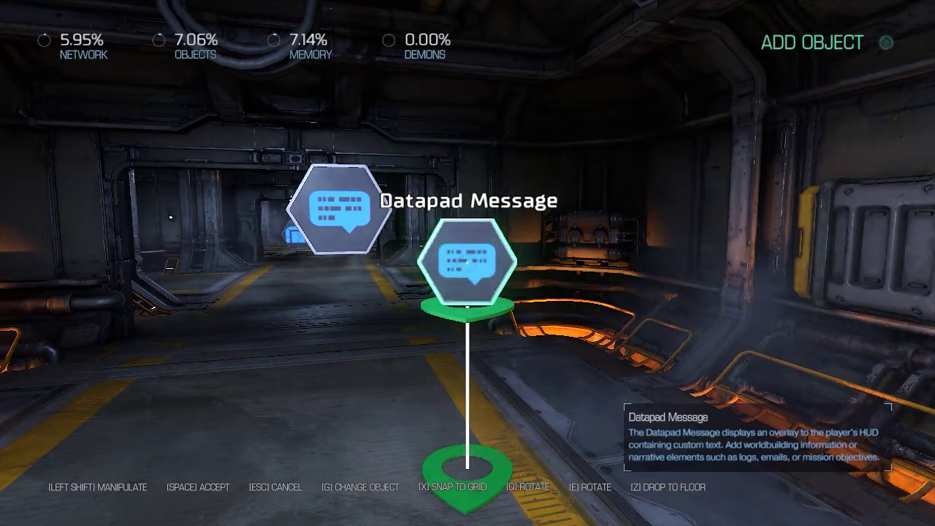
{"action": "key", "text": "Escape"}
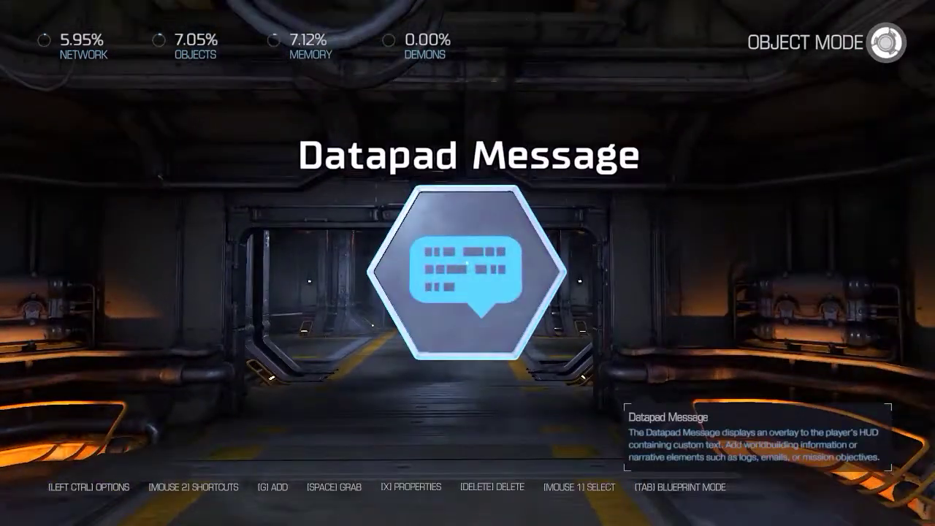
Move the Datapad Message to float near the closed door beside the Player Start.
{"action": "key", "text": "space"}
{"action": "key", "text": "space"}
{"action": "key", "text": "space"}
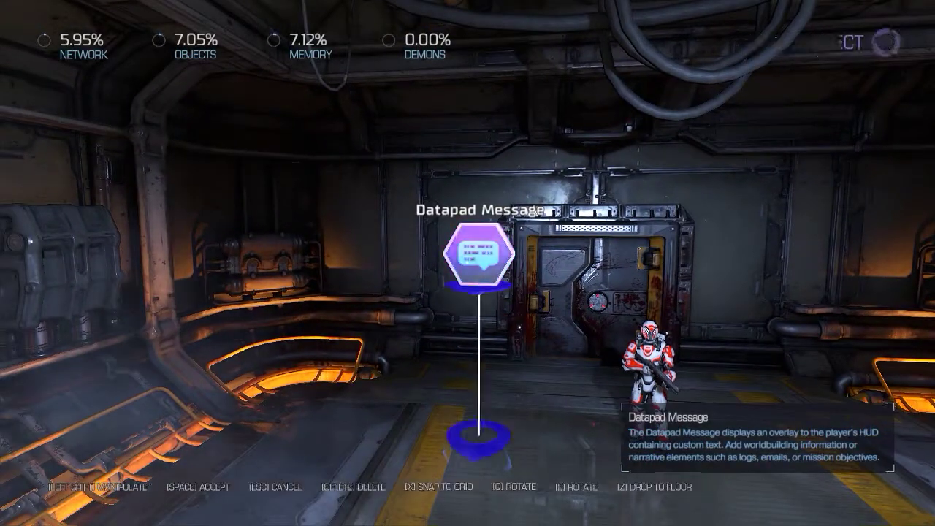
{"action": "key", "text": "space"}
{"action": "key", "text": "s"}
{"action": "key", "text": "w"}
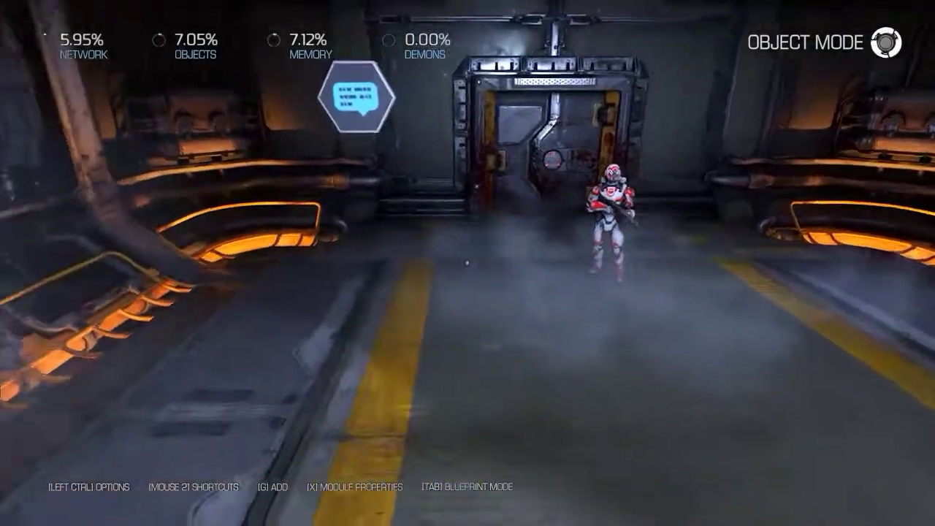
Add a Player Input object from the Player & Team category and place it directly below the Datapad Message.
{"action": "key", "text": "d"}
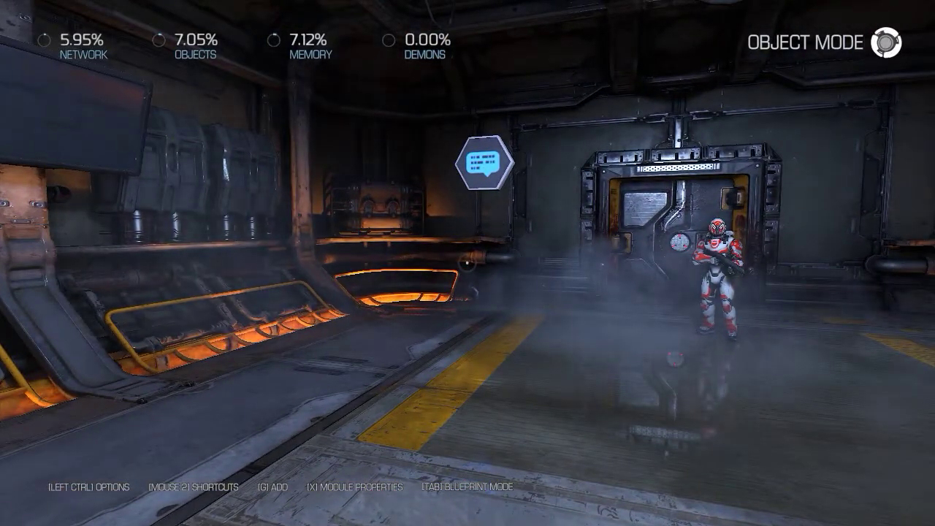
{"action": "key", "text": "g"}
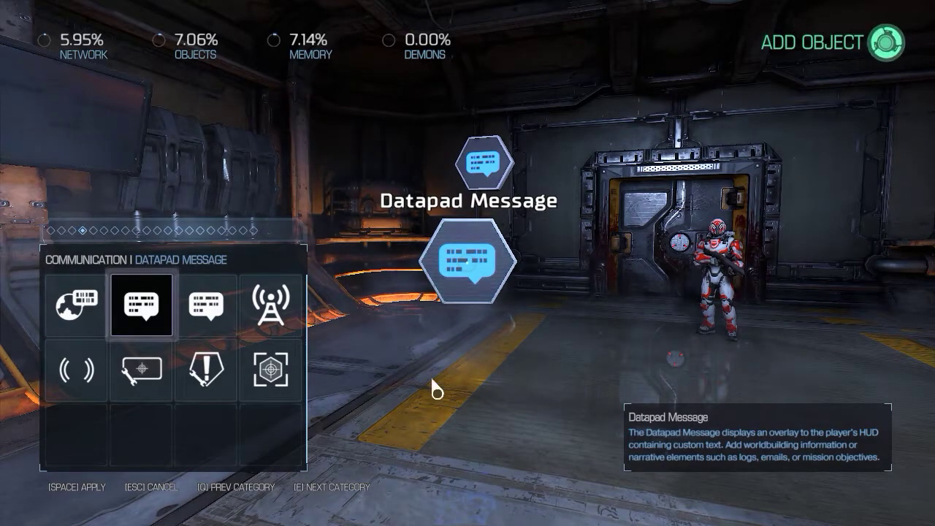
{"action": "left_click", "coordinate": [66, 230]}
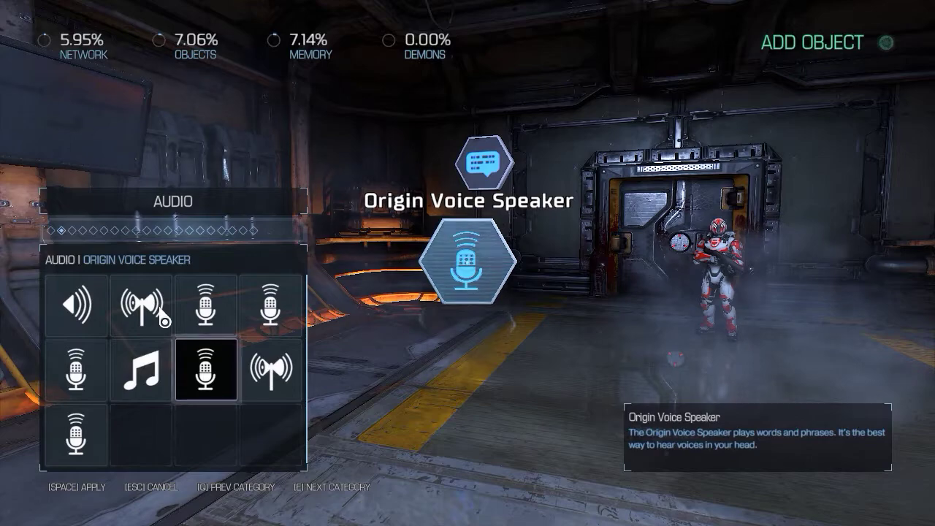
{"action": "key", "text": "q"}
{"action": "key", "text": "e"}
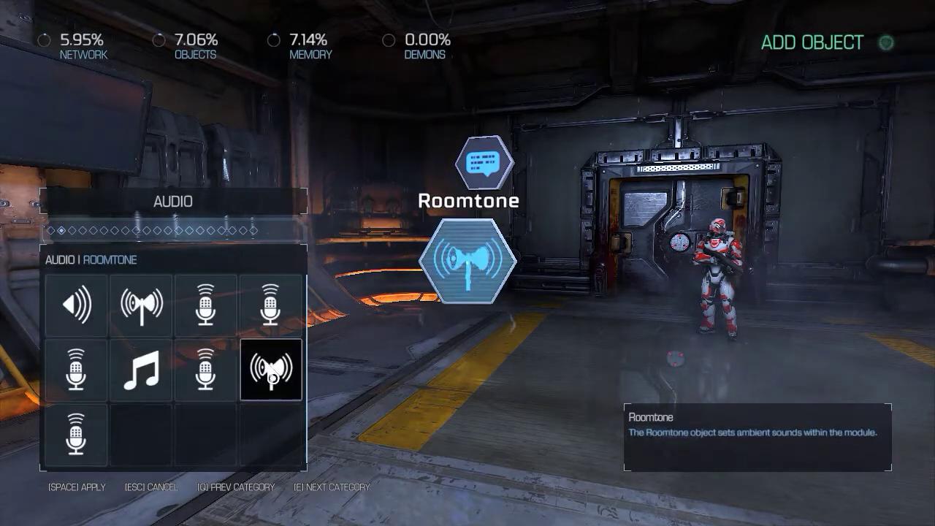
{"action": "key", "text": "e"}
{"action": "key", "text": "e"}
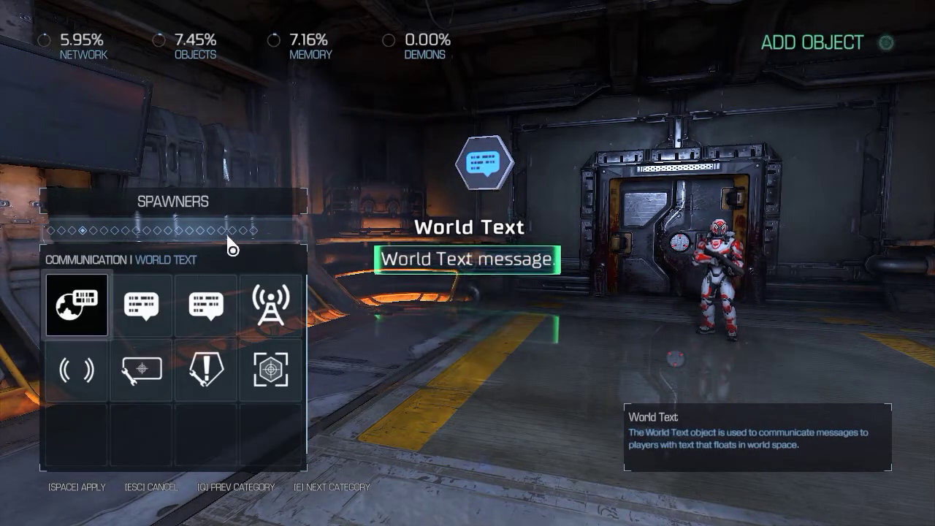
{"action": "left_click", "coordinate": [212, 231]}
{"action": "key", "text": "e"}
{"action": "key", "text": "e"}
{"action": "scroll", "coordinate": [213, 234], "scroll_direction": "up", "scroll_amount": 4}
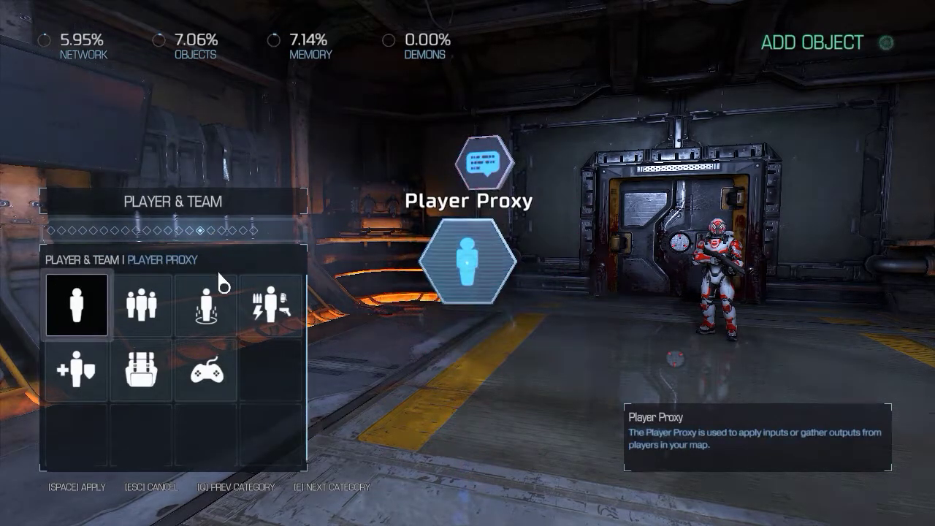
{"action": "left_click", "coordinate": [226, 386]}
{"action": "key", "text": "w"}
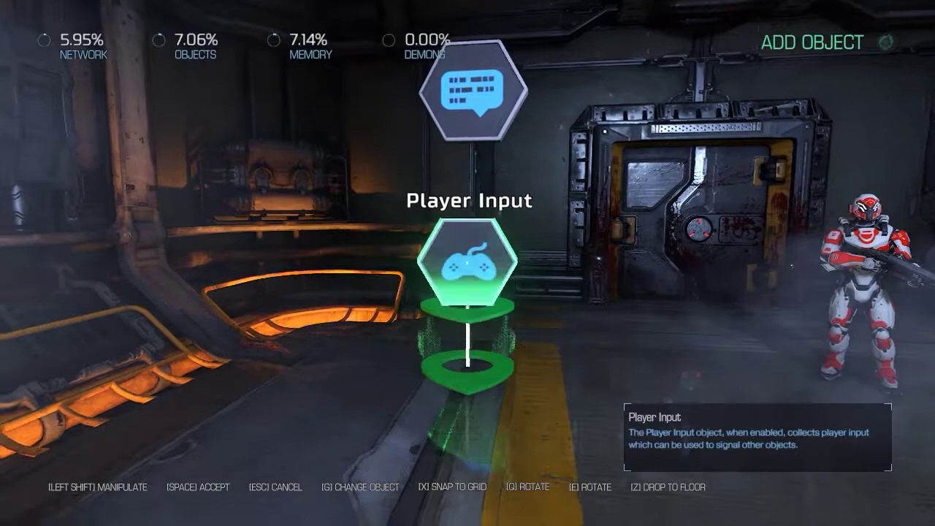
{"action": "key", "text": "s"}
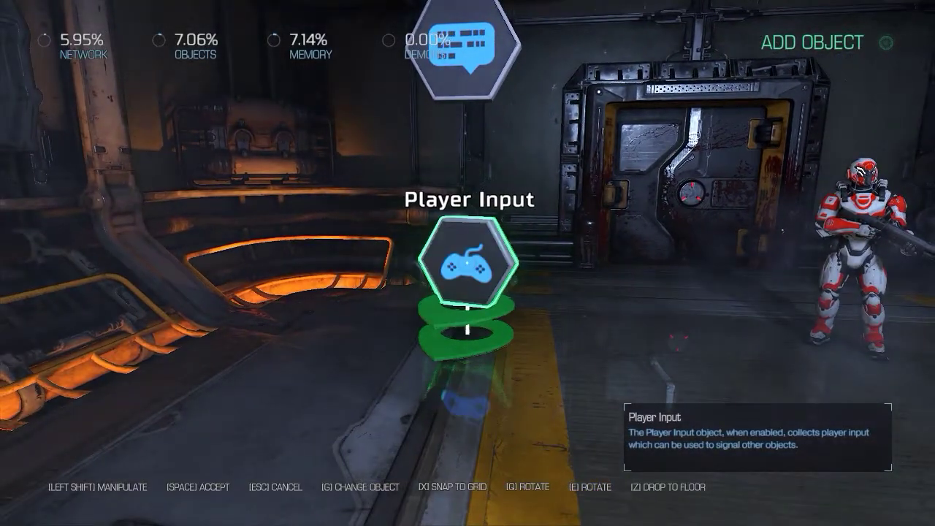
{"action": "key", "text": "space"}
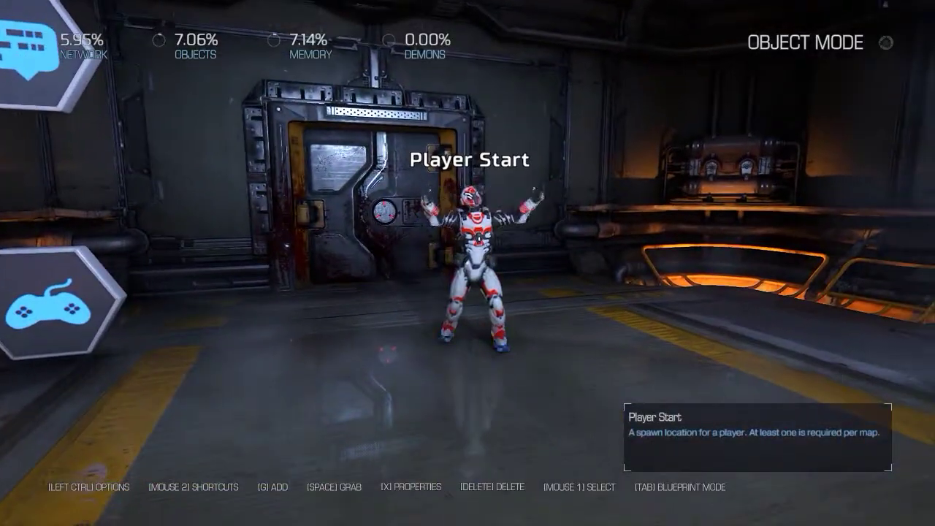
Connect the Player Start's On Spawned output to the Player Input with the Enable Player Input action.
{"action": "right_click", "coordinate": [468, 263]}
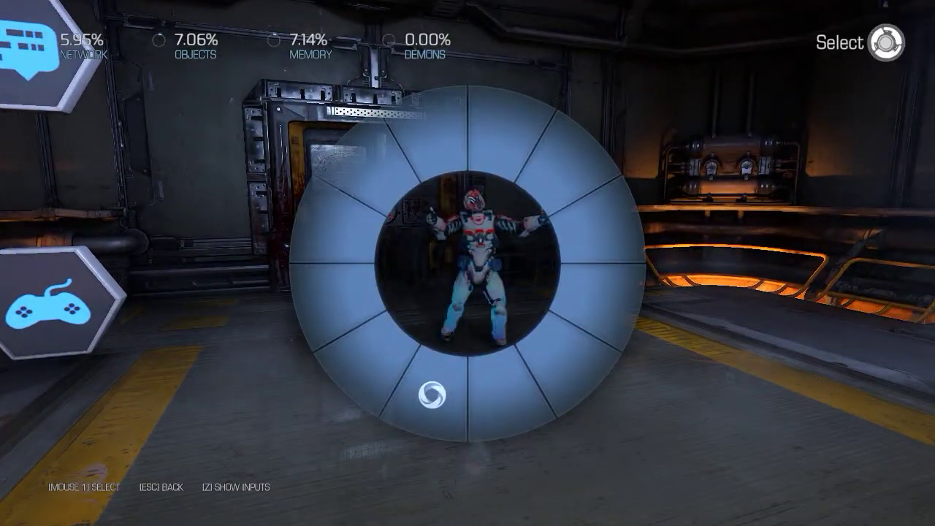
{"action": "left_click", "coordinate": [432, 395]}
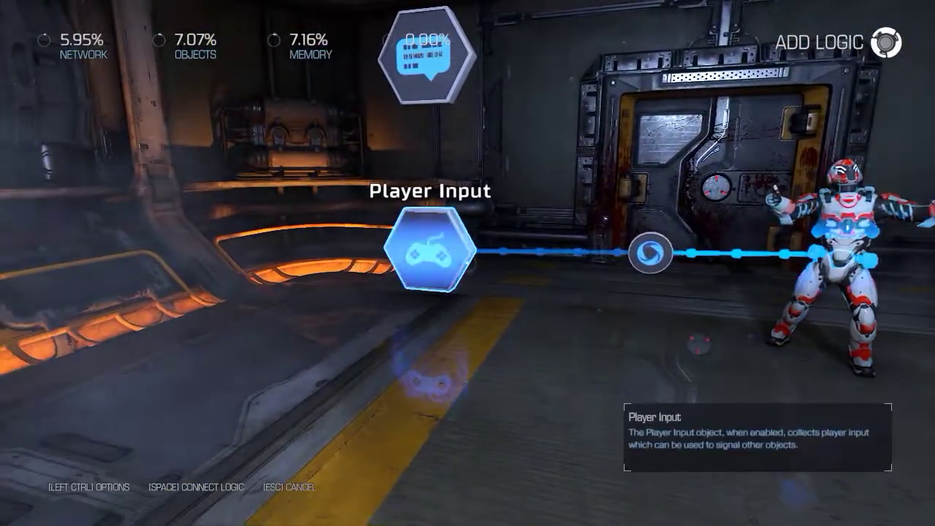
{"action": "left_click", "coordinate": [467, 262]}
{"action": "left_click", "coordinate": [428, 390]}
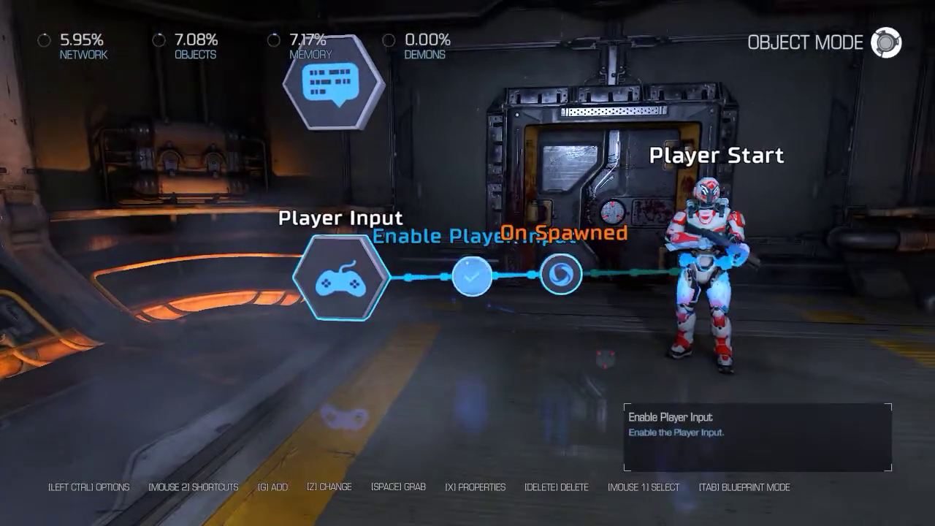
Arrange the Enable Player Input and On Spawned nodes in a row between the Player Input and the Player Start.
{"action": "key", "text": "space"}
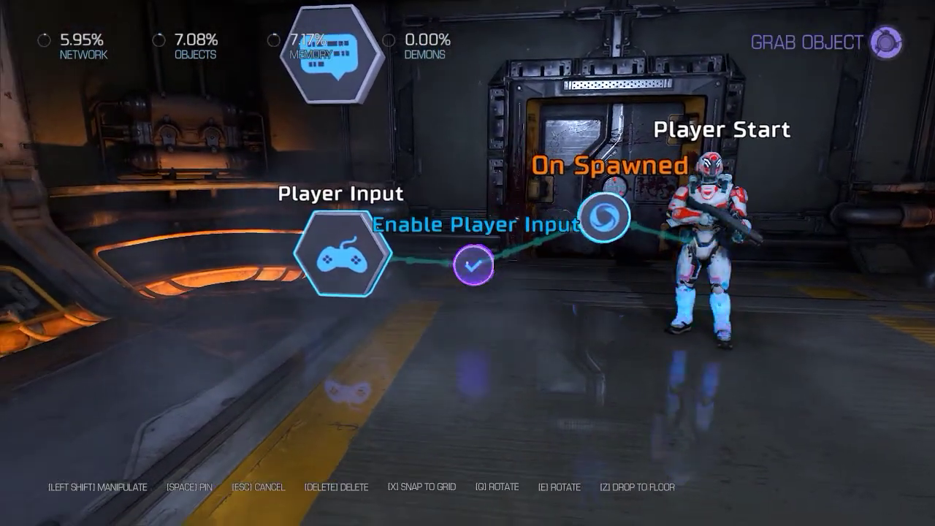
{"action": "key", "text": "space"}
{"action": "key", "text": "space"}
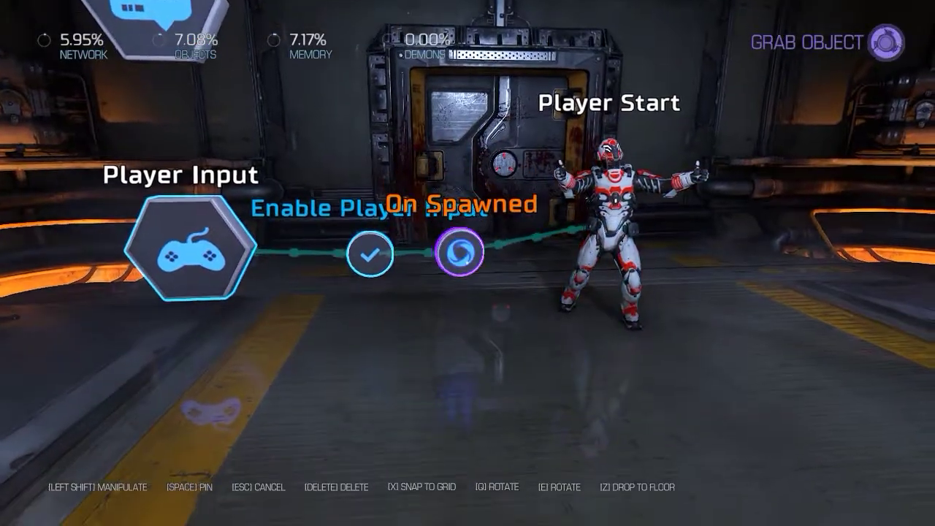
{"action": "key", "text": "space"}
{"action": "key", "text": "space"}
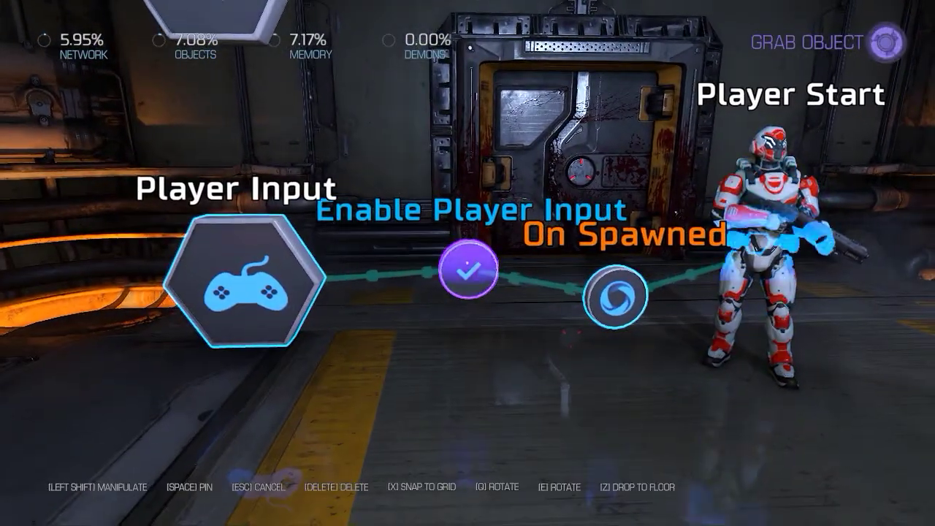
{"action": "key", "text": "space"}
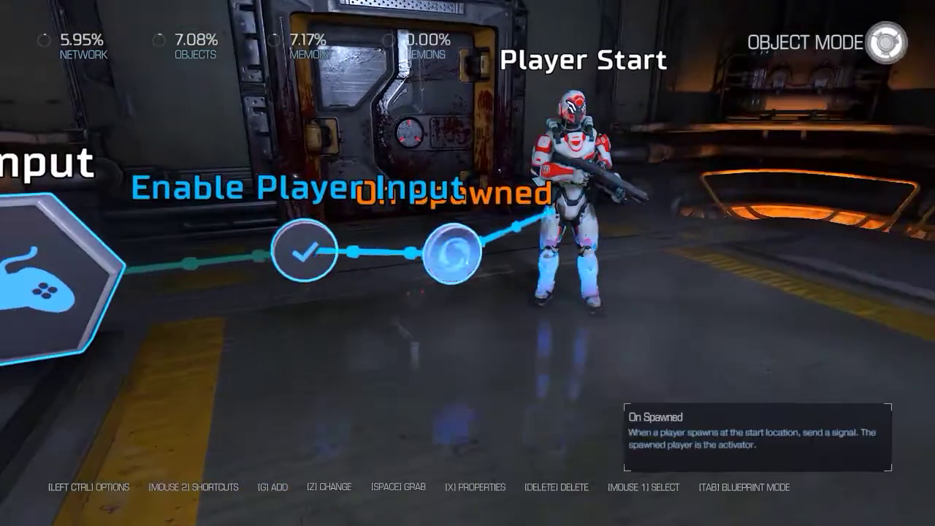
{"action": "key", "text": "space"}
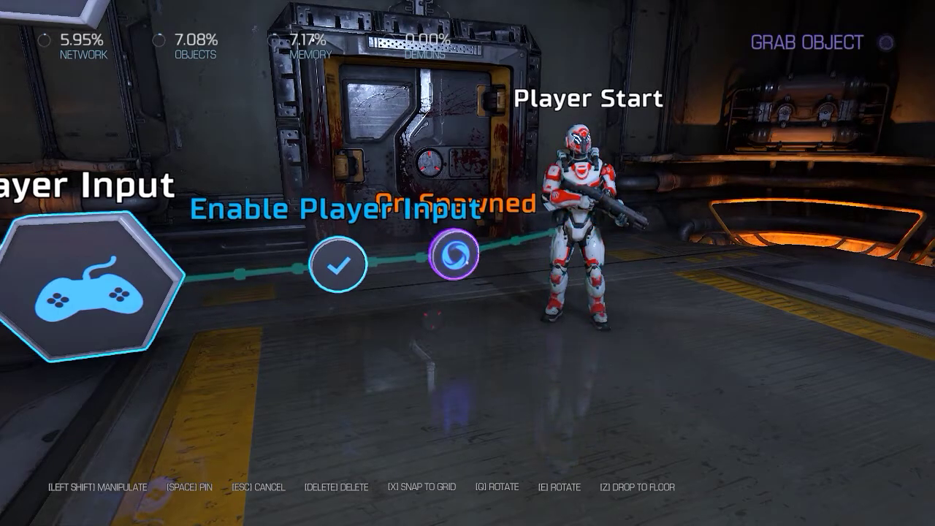
{"action": "key", "text": "space"}
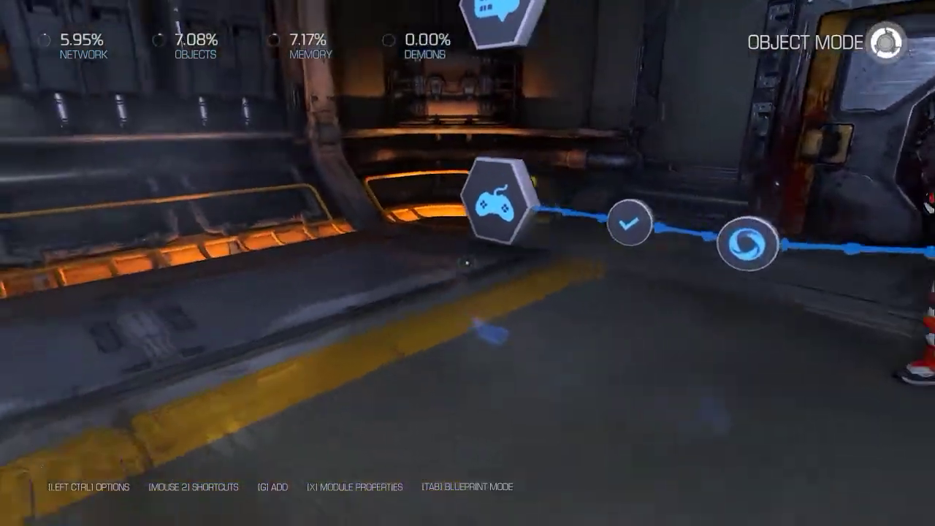
Connect the Player Input's On Pressed output to the Datapad Message with the Show action.
{"action": "key", "text": "a"}
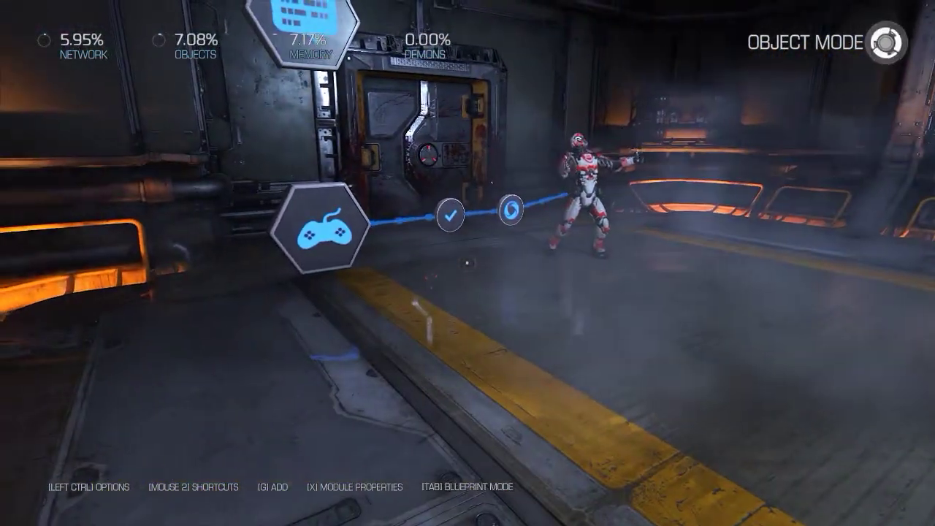
{"action": "key", "text": "w"}
{"action": "key", "text": "d"}
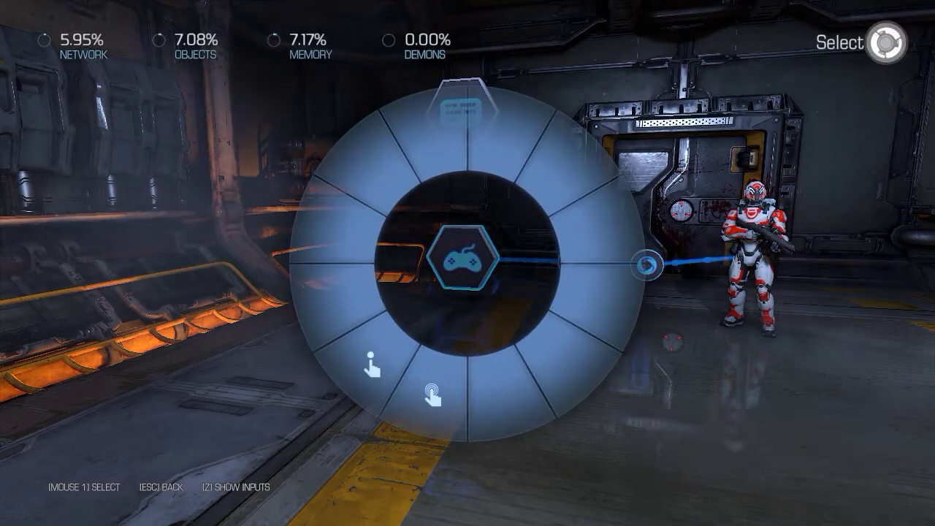
{"action": "left_click", "coordinate": [467, 263]}
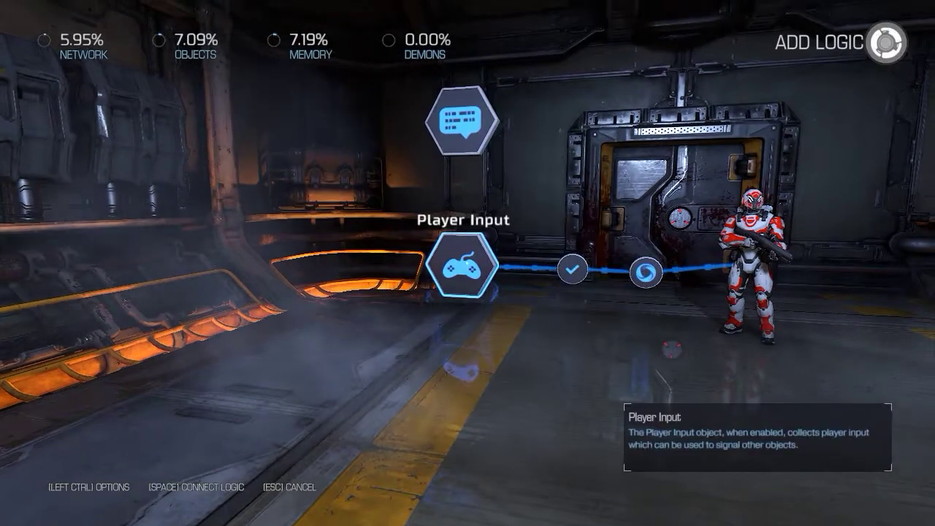
{"action": "left_click", "coordinate": [468, 263]}
{"action": "left_click", "coordinate": [467, 264]}
Line up the Show and On Pressed nodes vertically between the Datapad Message and the Player Input.
{"action": "key", "text": "space"}
{"action": "key", "text": "space"}
{"action": "key", "text": "space"}
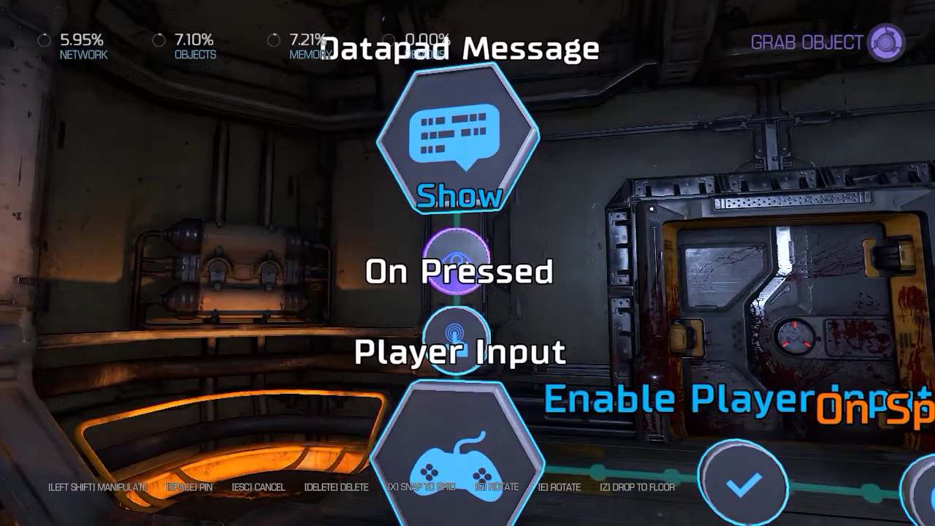
{"action": "key", "text": "space"}
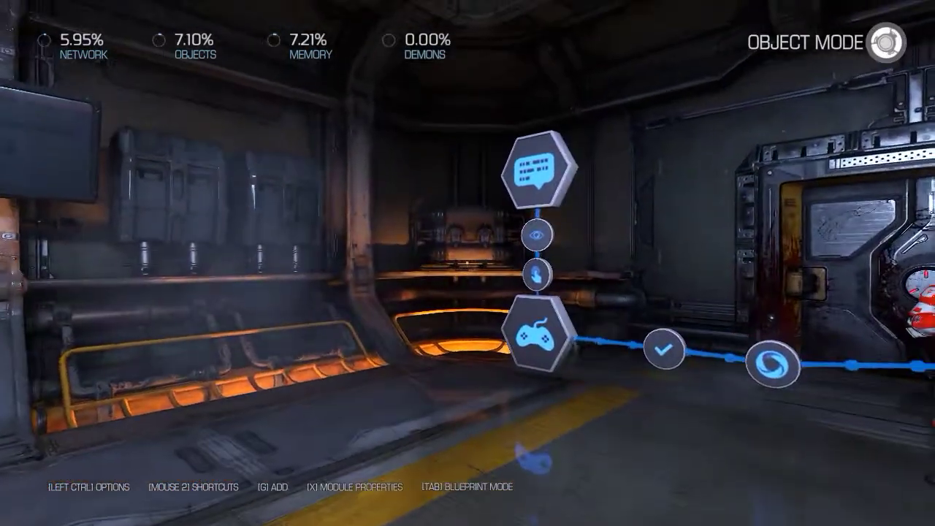
{"action": "key", "text": "space"}
{"action": "key", "text": "space"}
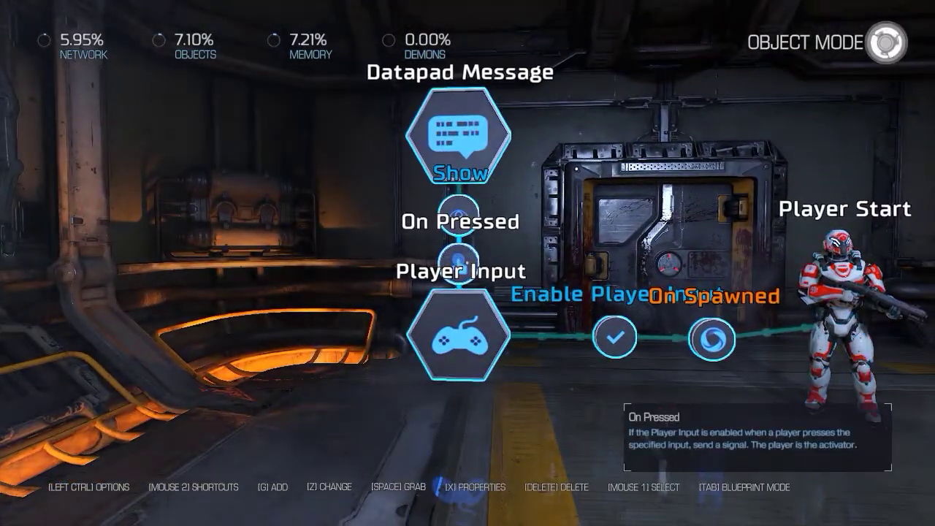
Set the On Pressed node's input to Scoreboard and apply the change.
{"action": "key", "text": "x"}
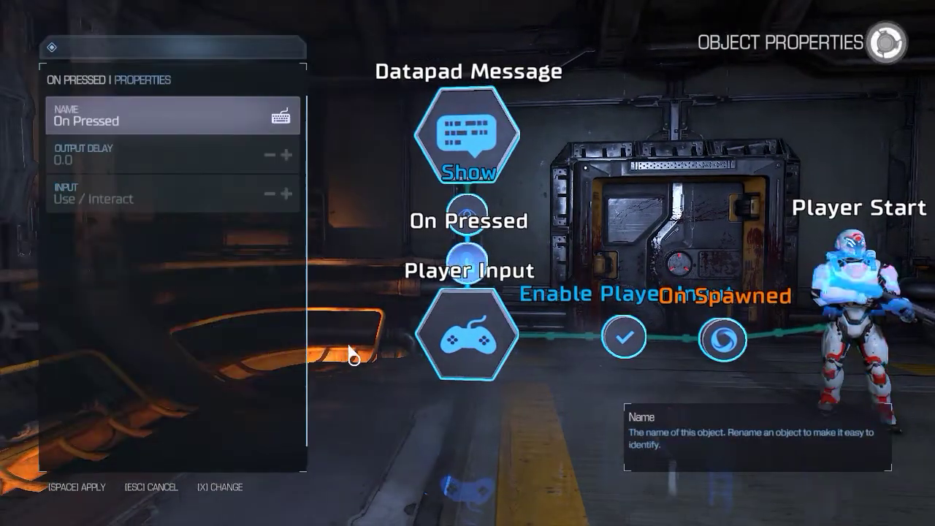
{"action": "left_click", "coordinate": [231, 210]}
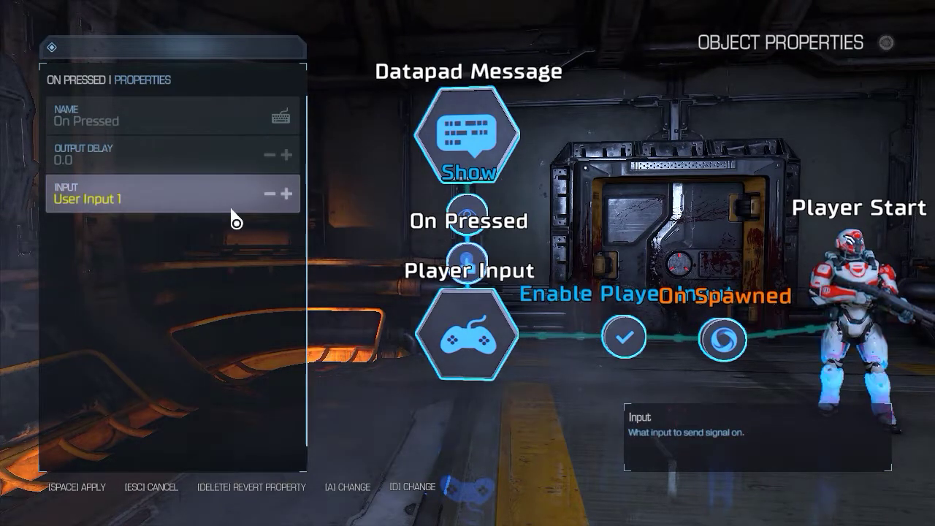
{"action": "key", "text": "Delete"}
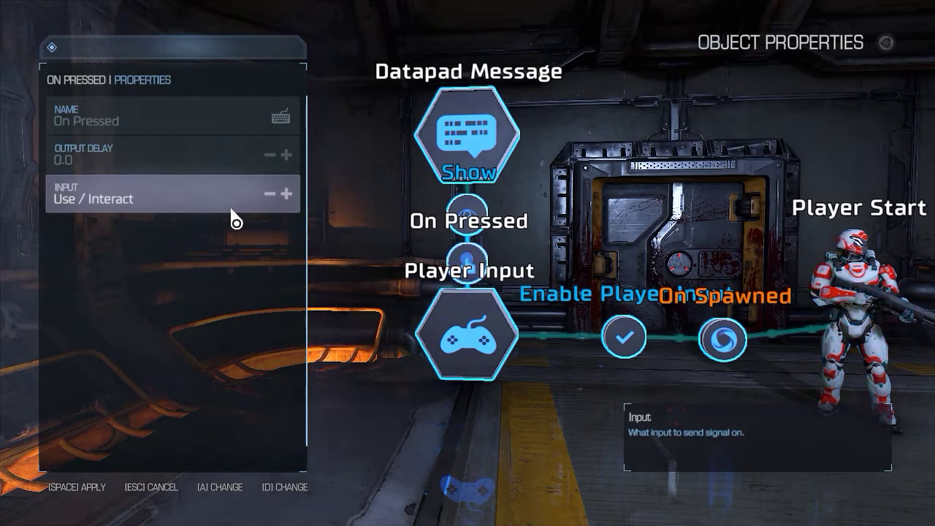
{"action": "key", "text": "d"}
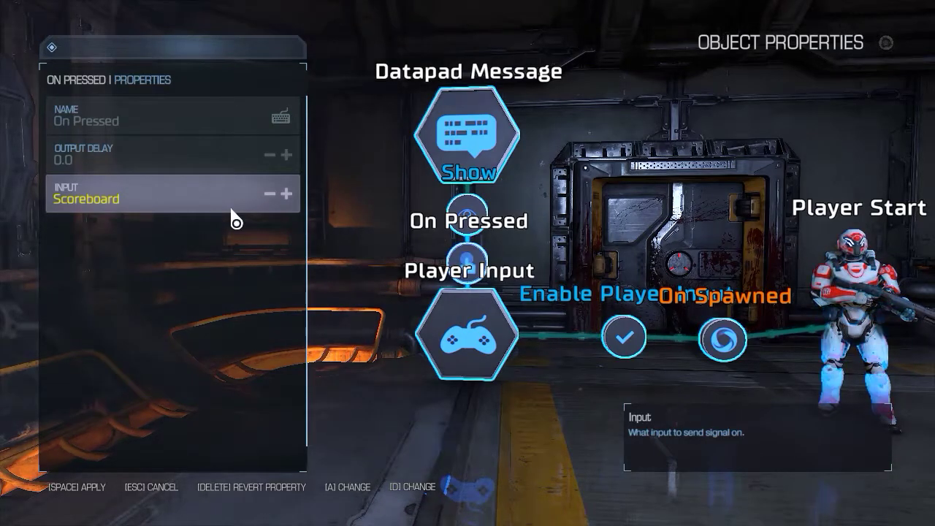
{"action": "key", "text": "space"}
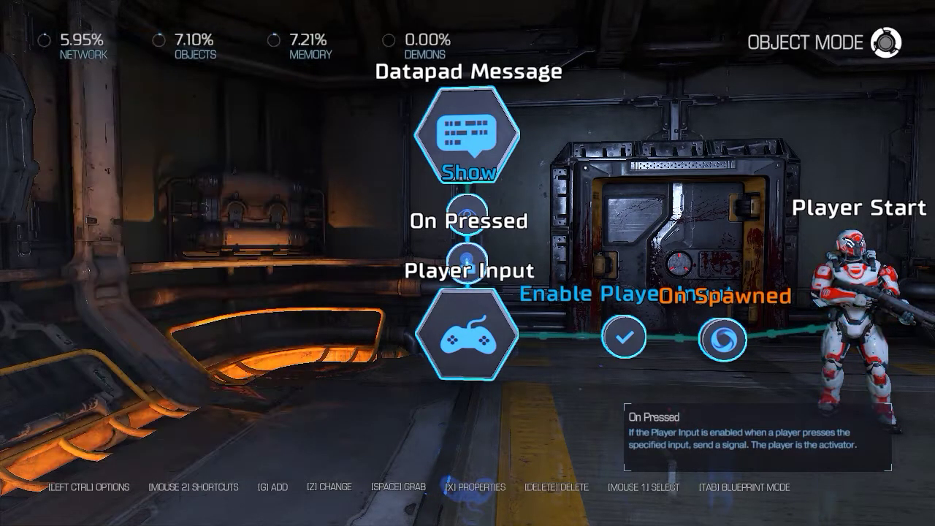
Reopen the On Pressed node's properties to check its input setting, then close them without changes.
{"action": "key", "text": "d"}
{"action": "key", "text": "w"}
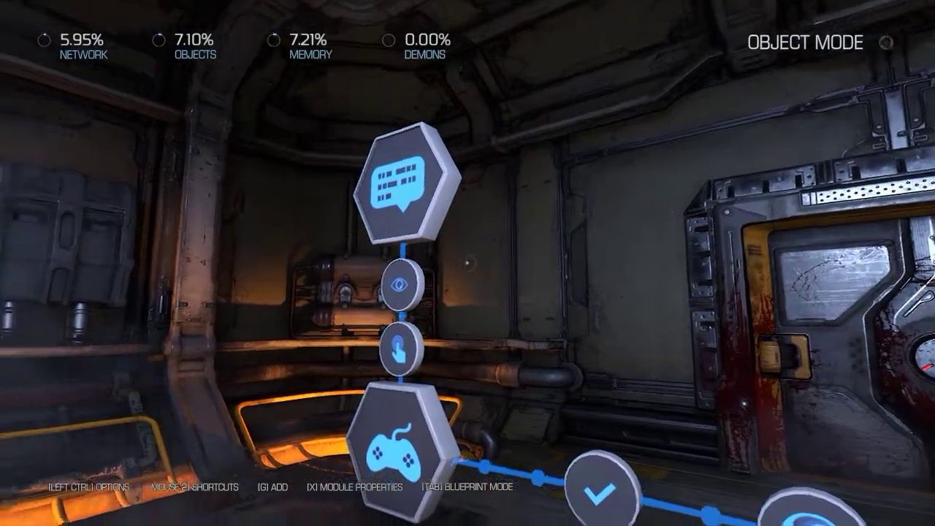
{"action": "key", "text": "x"}
{"action": "key", "text": "s"}
{"action": "key", "text": "s"}
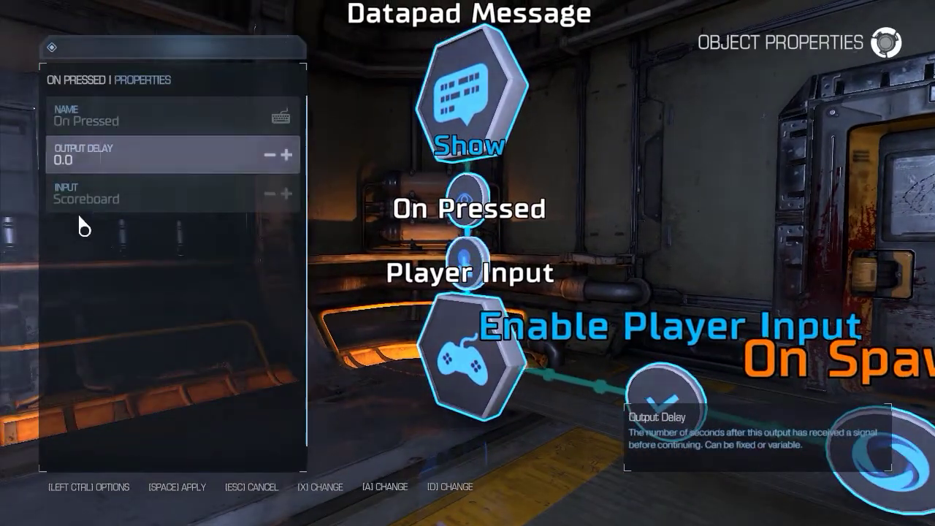
{"action": "key", "text": "Escape"}
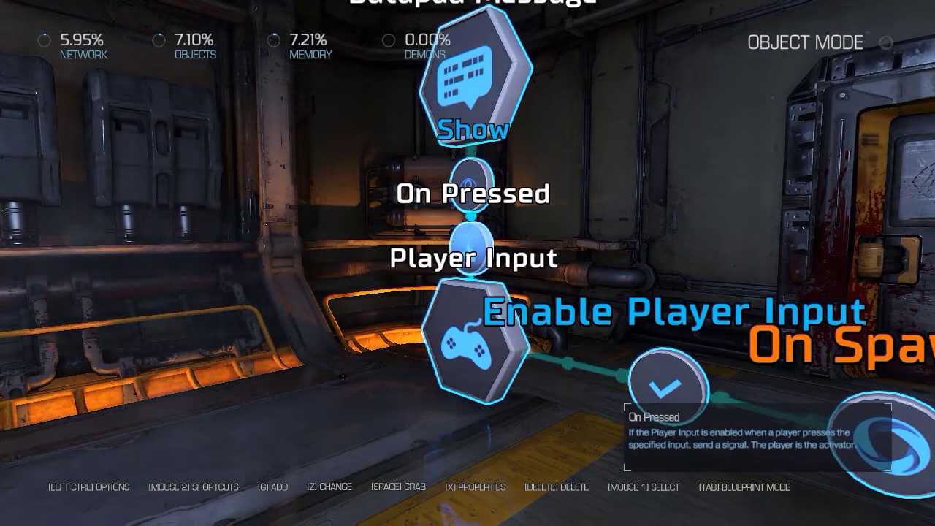
Open the Datapad Message's properties and set its type to Bullets.
{"action": "key", "text": "s"}
{"action": "key", "text": "a"}
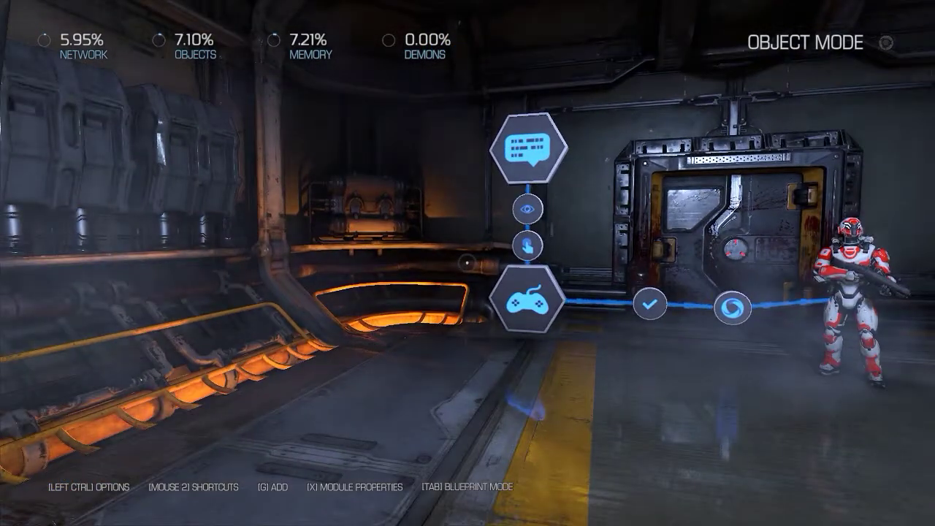
{"action": "key", "text": "s"}
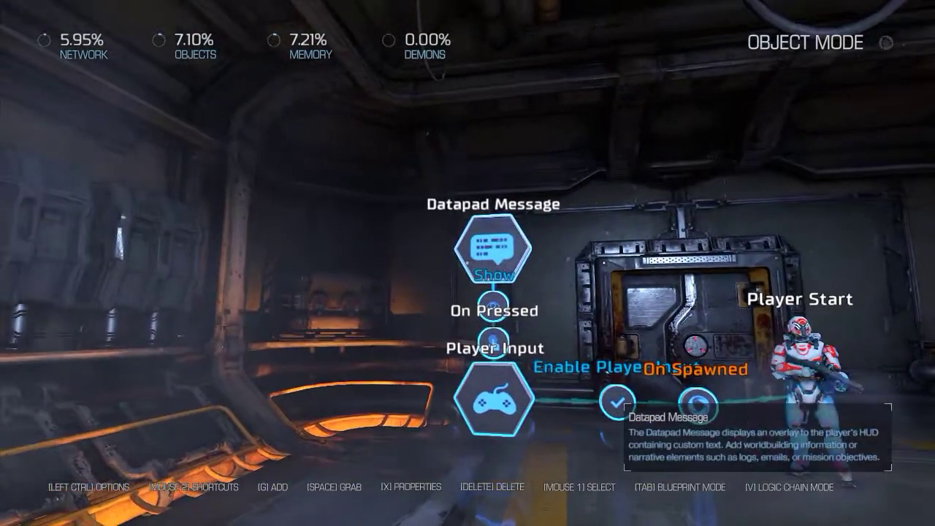
{"action": "key", "text": "x"}
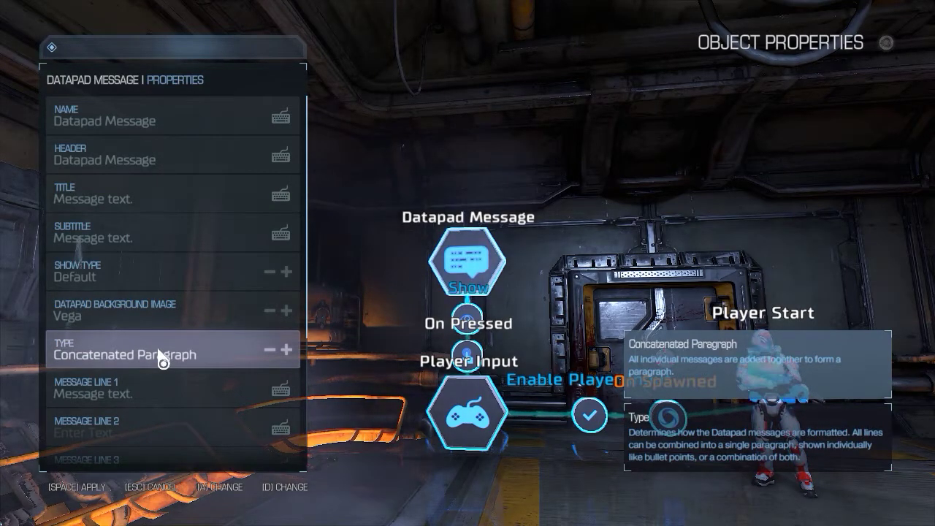
{"action": "key", "text": "d"}
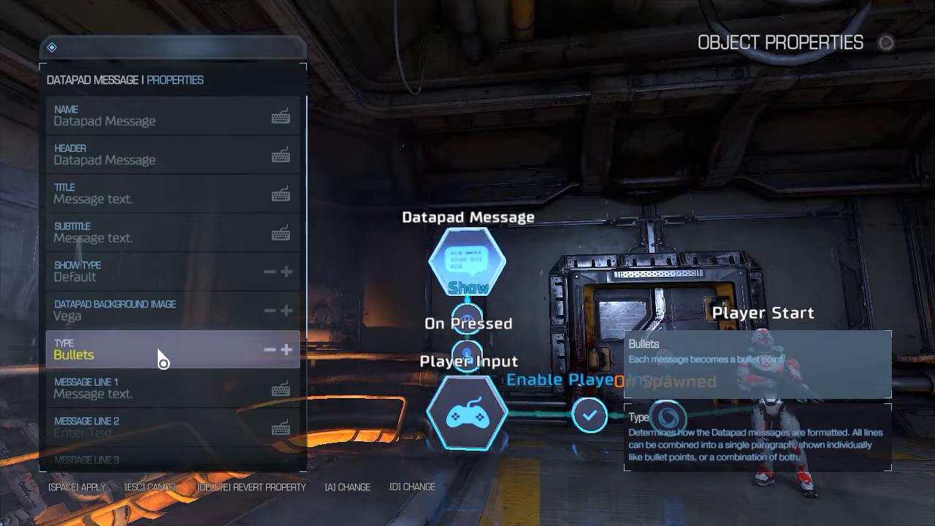
{"action": "key", "text": "space"}
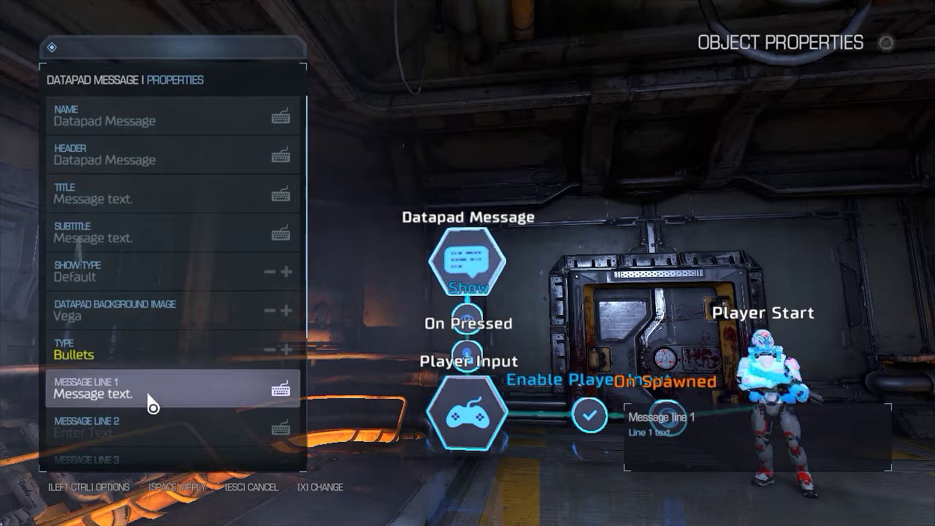
{"action": "key", "text": "a"}
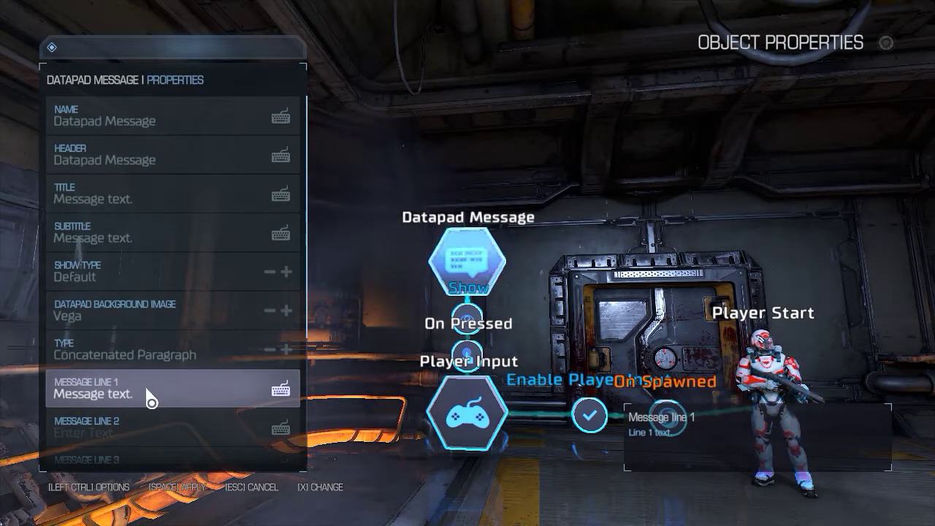
{"action": "left_click", "coordinate": [148, 342]}
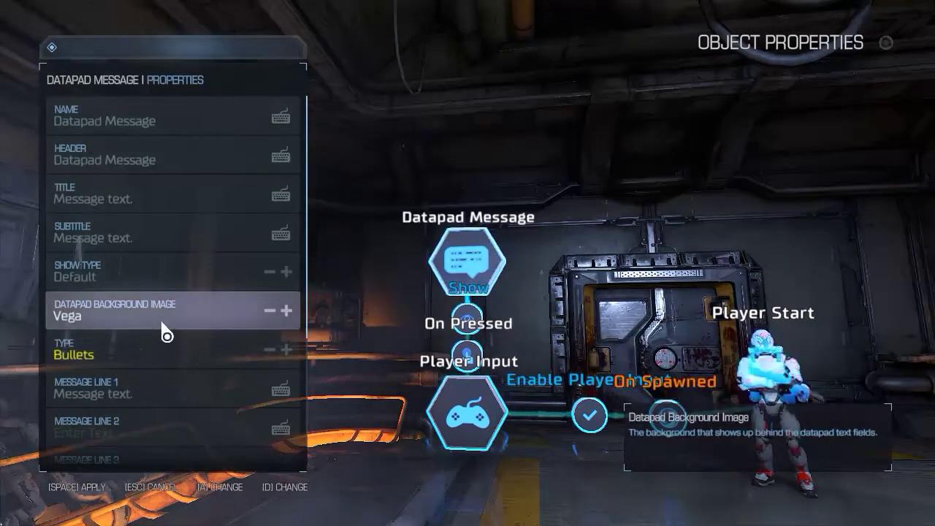
Set the Datapad Message's background image to Samuel and its show type to Message Only.
{"action": "key", "text": "d"}
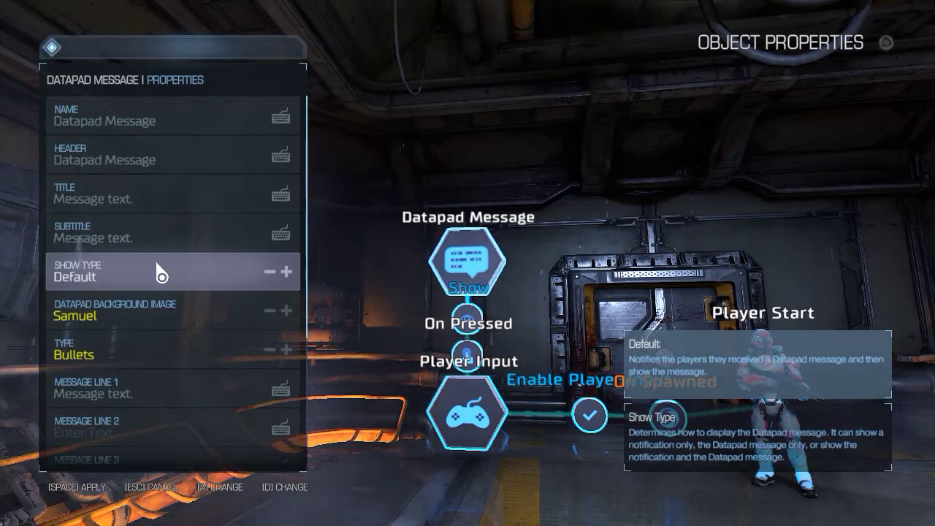
{"action": "key", "text": "d"}
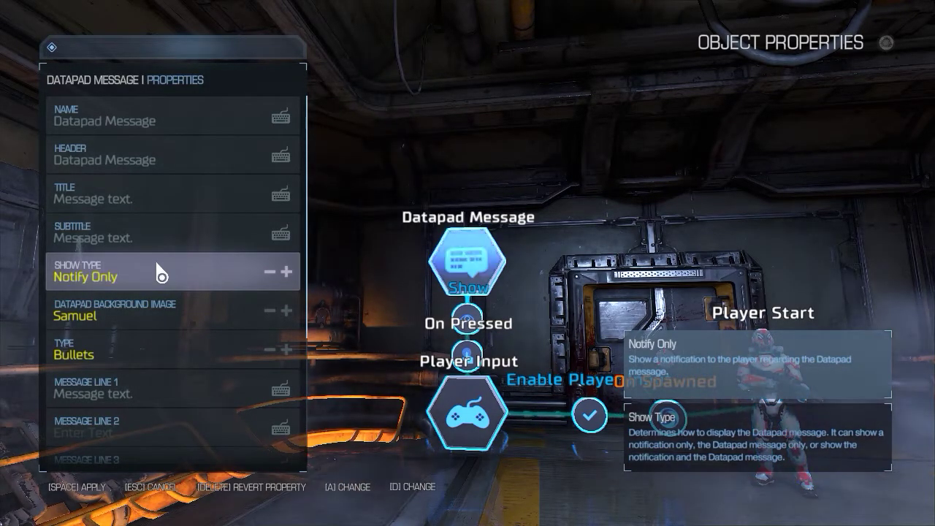
{"action": "key", "text": "d"}
{"action": "scroll", "coordinate": [172, 292], "scroll_direction": "down", "scroll_amount": 2}
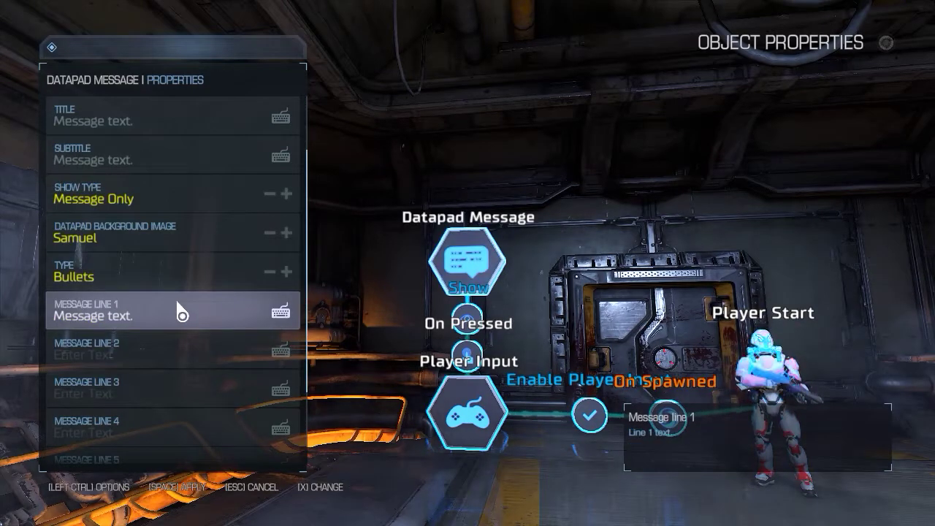
{"action": "scroll", "coordinate": [179, 311], "scroll_direction": "up", "scroll_amount": 2}
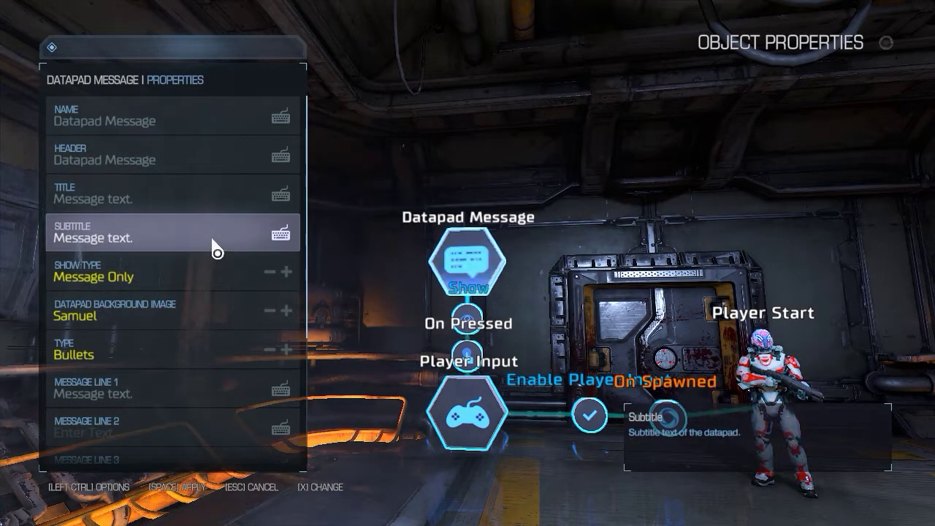
{"action": "scroll", "coordinate": [202, 402], "scroll_direction": "down", "scroll_amount": 2}
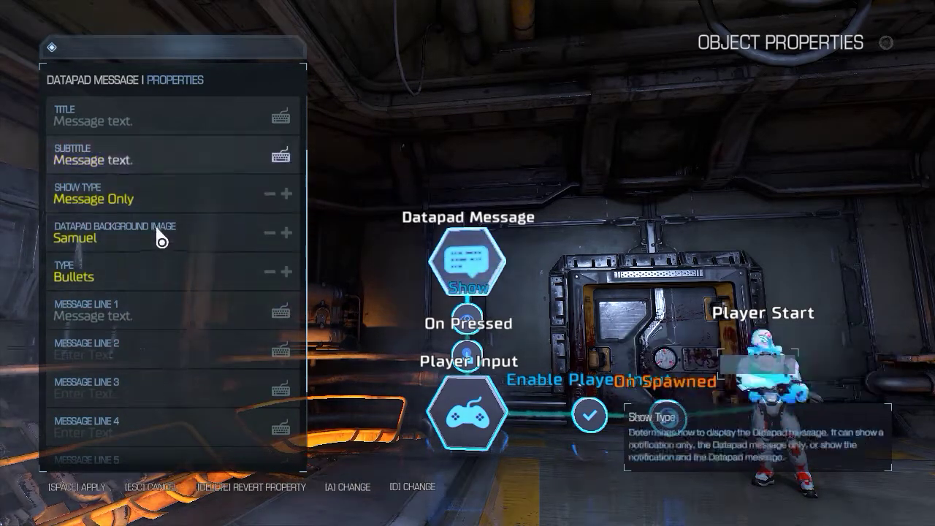
Set the Datapad Message's title to "Objectives" and its subtitle to "Basic Template".
{"action": "scroll", "coordinate": [128, 137], "scroll_direction": "up", "scroll_amount": 2}
{"action": "left_click", "coordinate": [114, 189]}
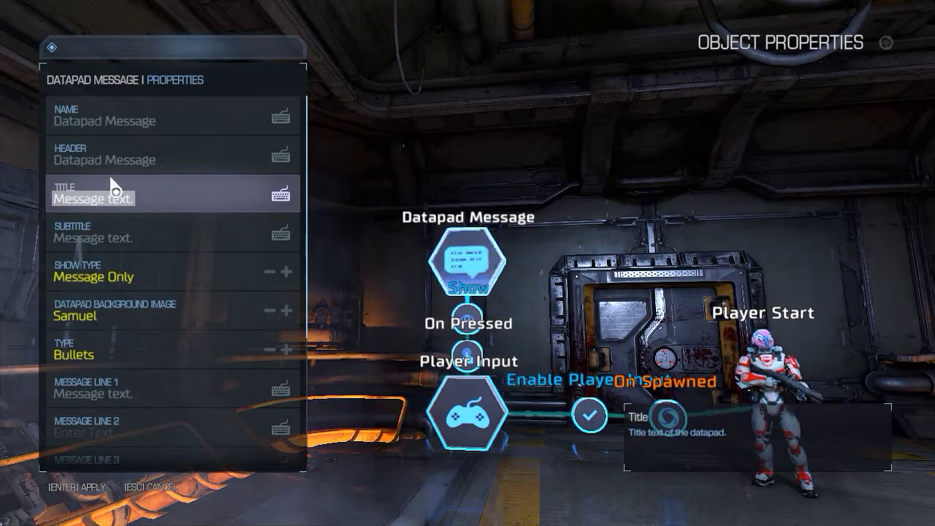
{"action": "type", "text": "Objectives"}
{"action": "key", "text": "Tab"}
{"action": "type", "text": "Basic Template"}
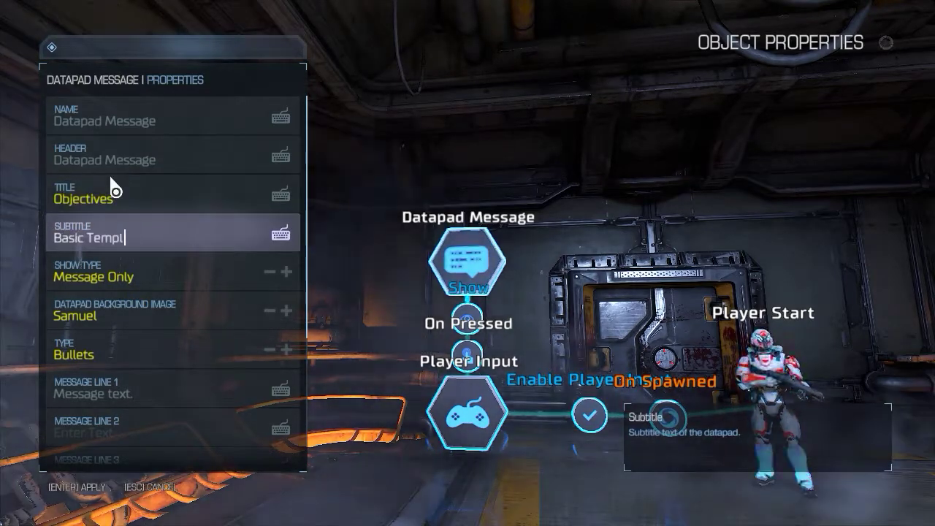
{"action": "key", "text": "Tab"}
{"action": "type", "text": "x- Li"}
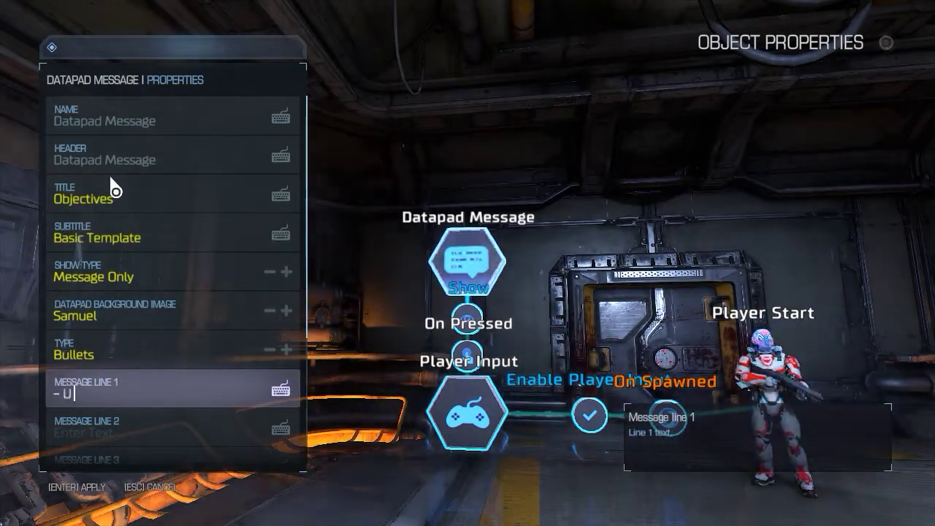
{"action": "key", "text": "BackSpace"}
{"action": "key", "text": "BackSpace"}
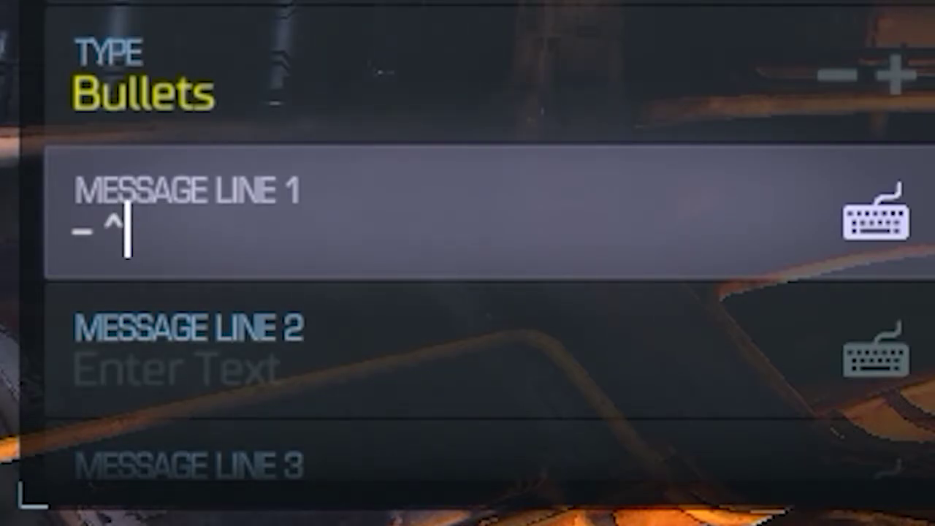
{"action": "key", "text": "BackSpace"}
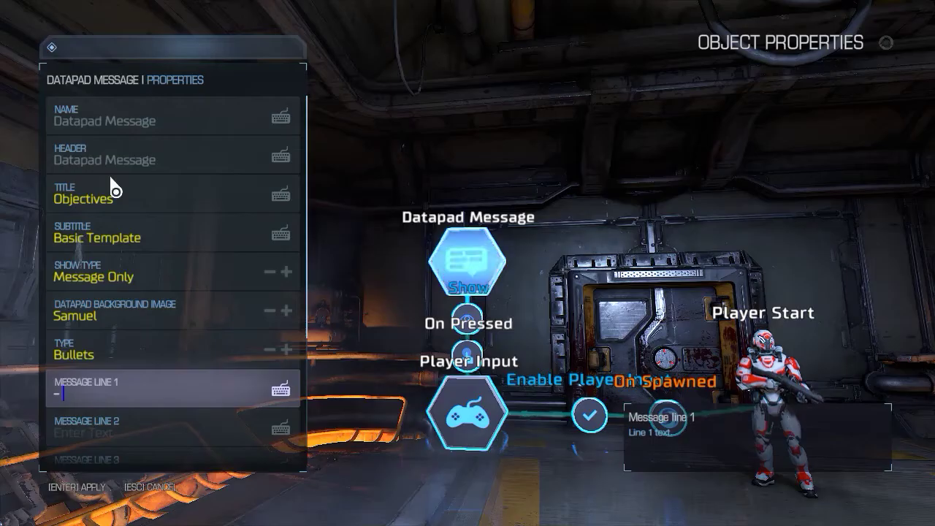
{"action": "type", "text": "^"}
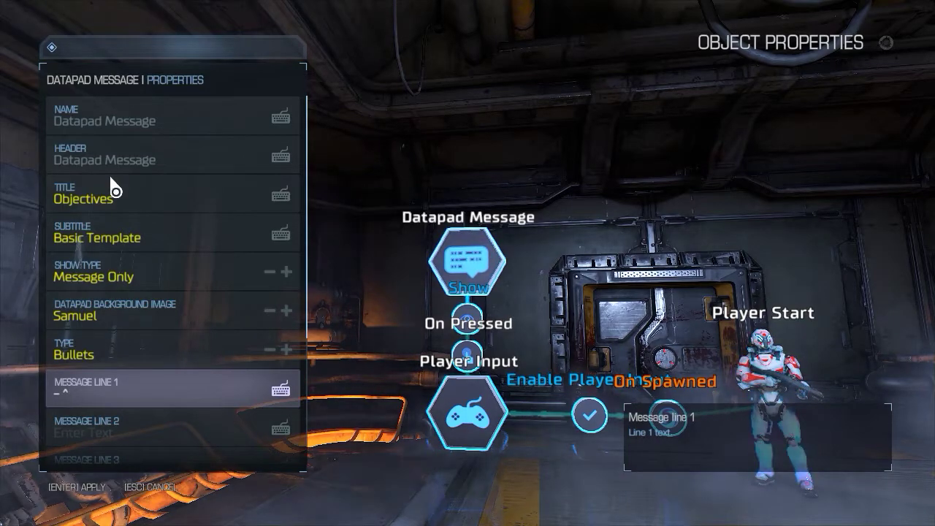
{"action": "key", "text": "BackSpace"}
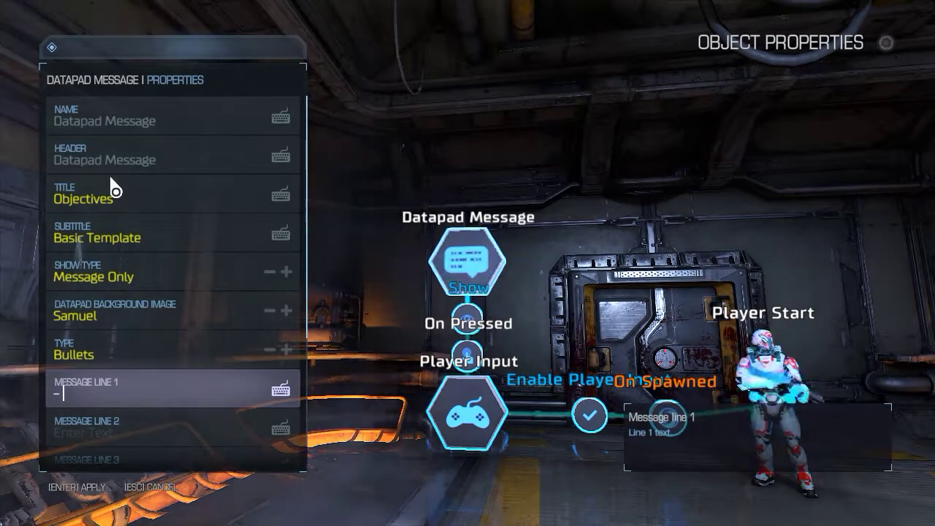
Set message line 1 to "You're in the Basic Template of ....." and message line 2 to "Escape this map by using the ^3Exit Terminal".
{"action": "type", "text": "You're in the Basic Template of Doo"}
{"action": "key", "text": "Return"}
{"action": "key", "text": "Down"}
{"action": "key", "text": "Return"}
{"action": "type", "text": "Escape this map by going through the"}
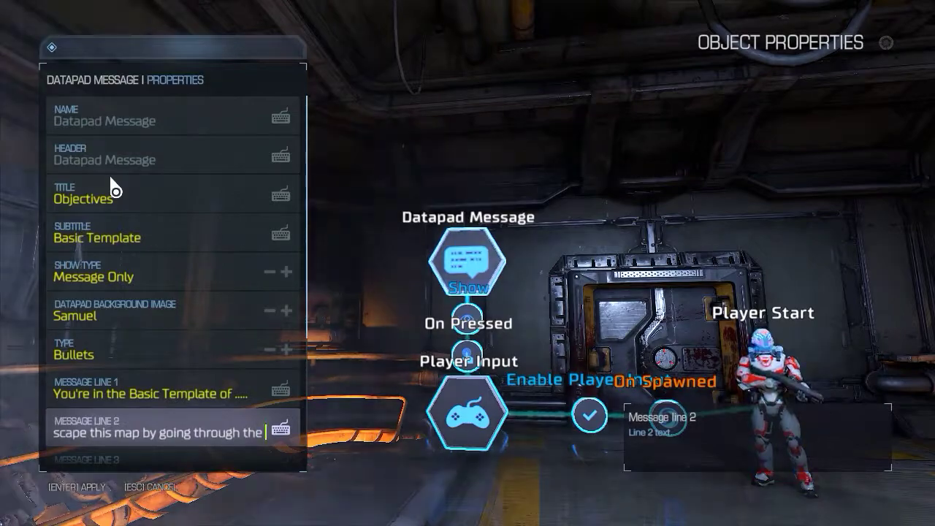
{"action": "key", "text": "BackSpace"}
{"action": "key", "text": "BackSpace"}
{"action": "key", "text": "BackSpace"}
{"action": "key", "text": "BackSpace"}
{"action": "key", "text": "BackSpace"}
{"action": "key", "text": "BackSpace"}
{"action": "key", "text": "BackSpace"}
{"action": "key", "text": "BackSpace"}
{"action": "key", "text": "BackSpace"}
{"action": "key", "text": "BackSpace"}
{"action": "key", "text": "BackSpace"}
{"action": "key", "text": "BackSpace"}
{"action": "key", "text": "BackSpace"}
{"action": "key", "text": "BackSpace"}
{"action": "key", "text": "BackSpace"}
{"action": "key", "text": "BackSpace"}
{"action": "key", "text": "BackSpace"}
{"action": "key", "text": "BackSpace"}
{"action": "type", "text": "using the ^3Exit Terminal"}
{"action": "key", "text": "Return"}
{"action": "key", "text": "Return"}
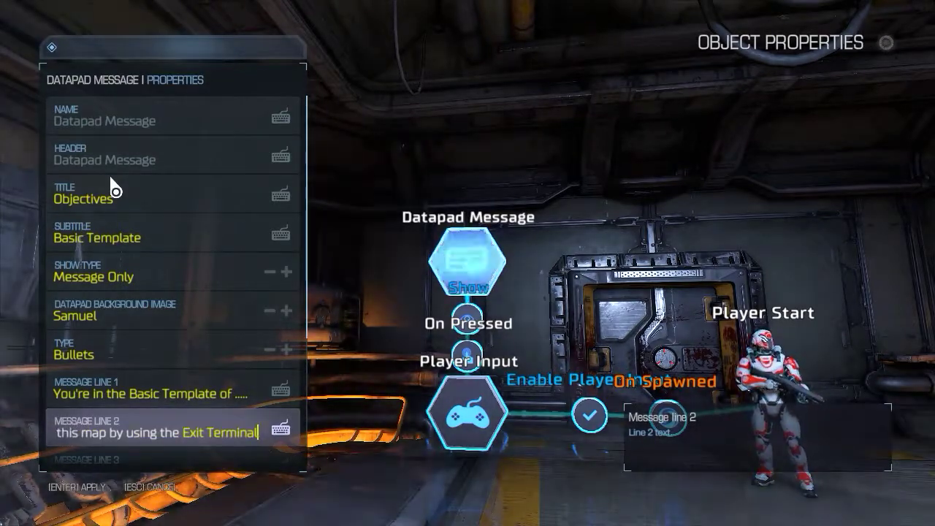
{"action": "key", "text": "Return"}
{"action": "key", "text": "Escape"}
Launch the map in play mode from the editor to test the datapad message.
{"action": "key", "text": "d"}
{"action": "key", "text": "w"}
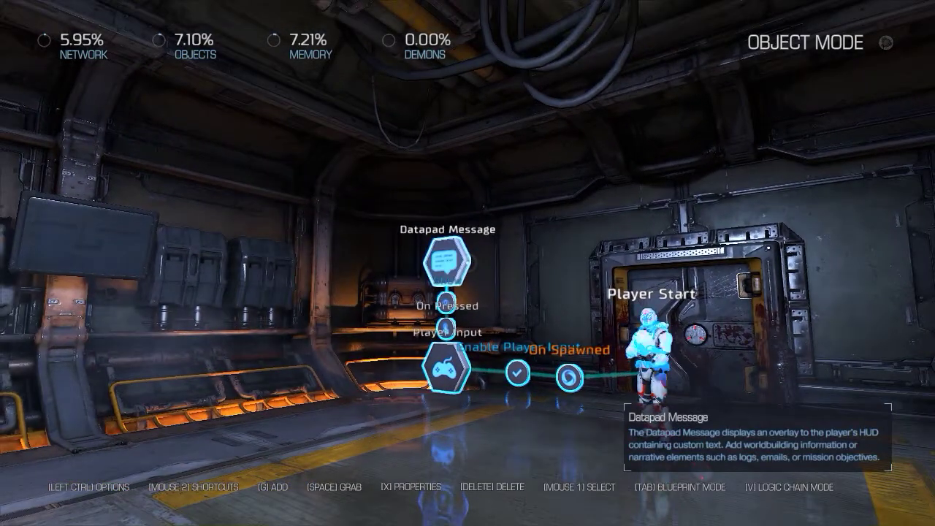
{"action": "key", "text": "Escape"}
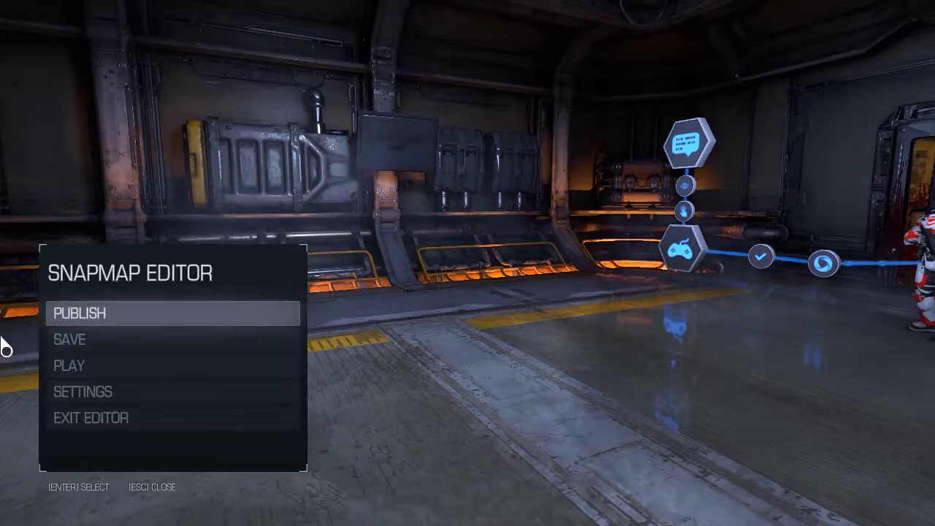
{"action": "left_click", "coordinate": [163, 379]}
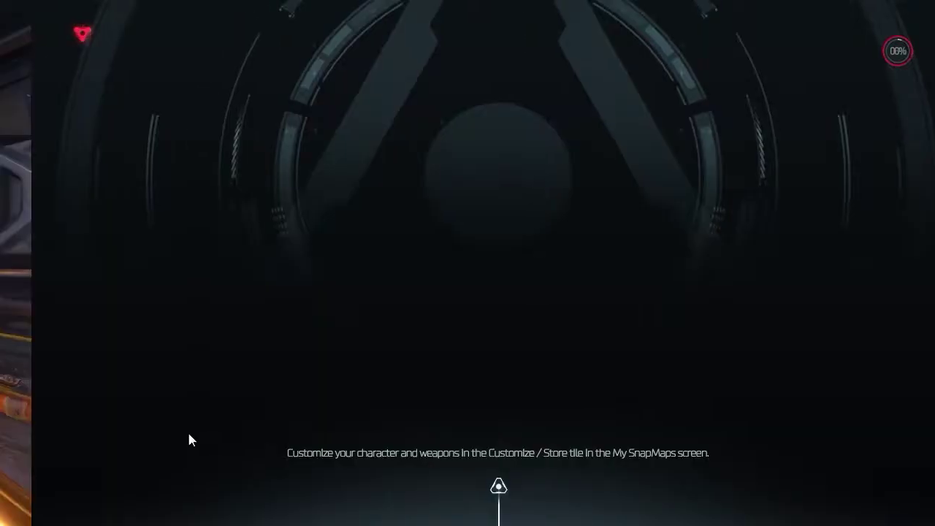